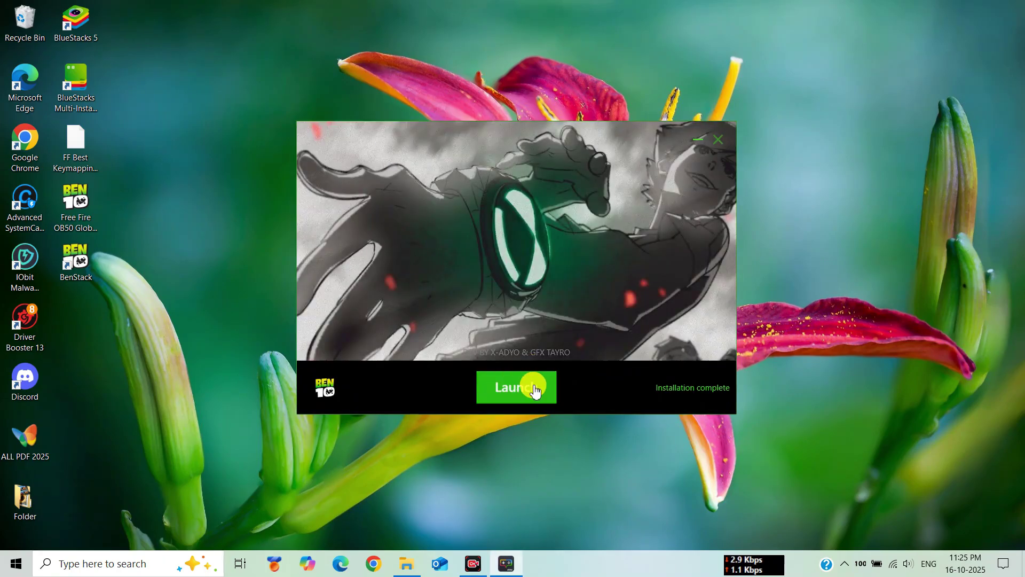
- Launch the installed BenStack emulator and open Android Settings from its system apps
click(535, 390)
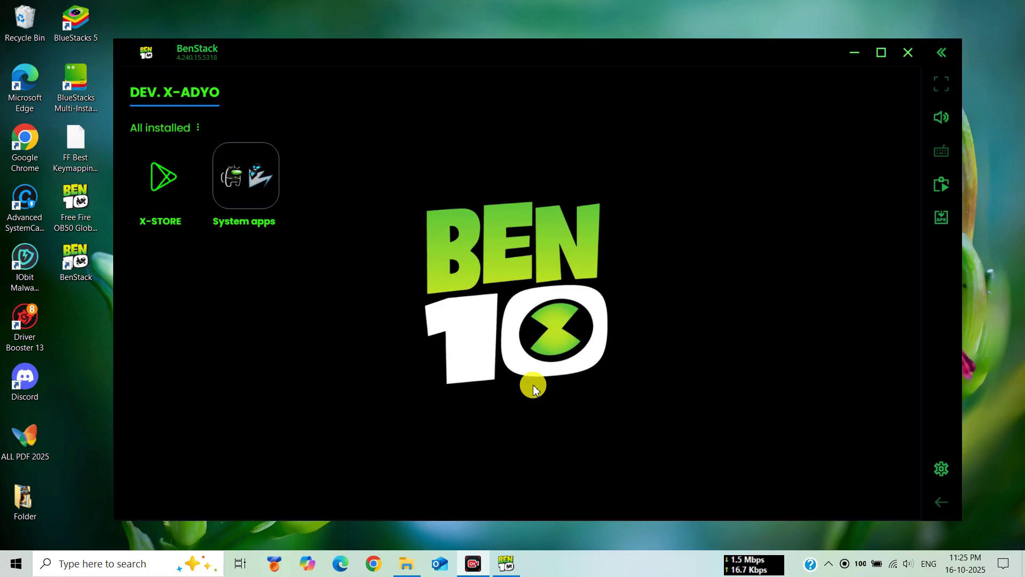
drag(639, 40, 650, 19)
click(255, 156)
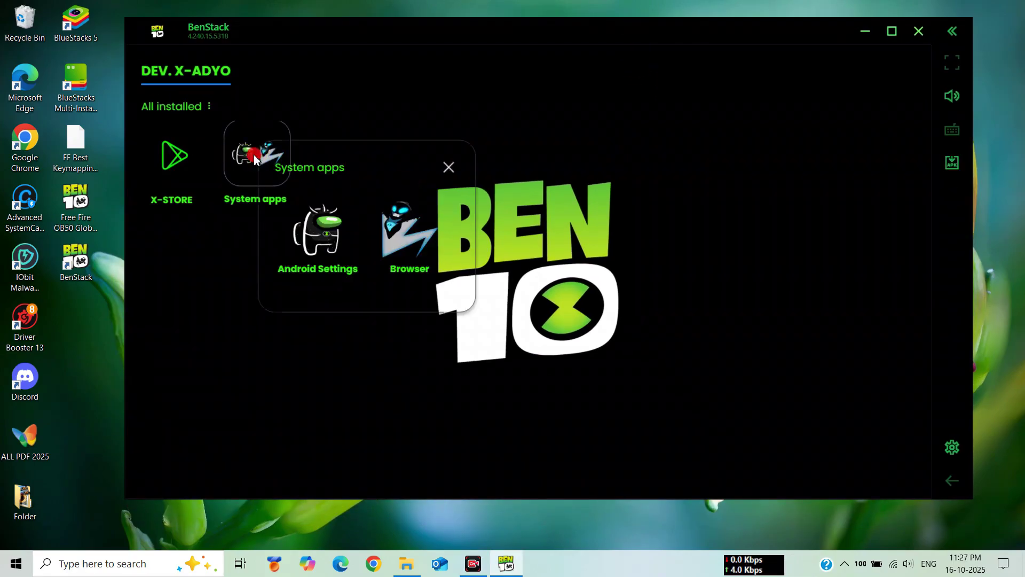
click(338, 233)
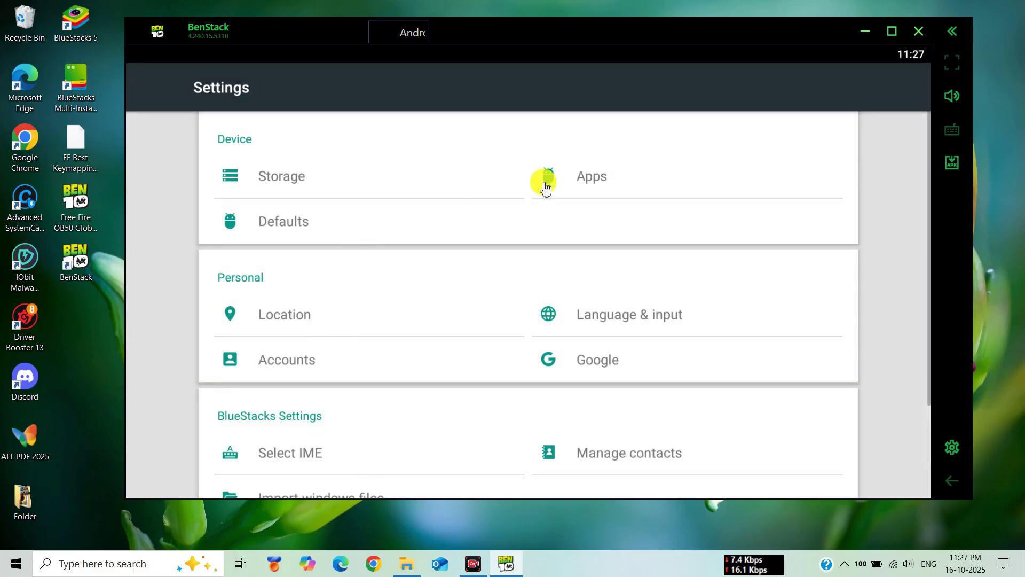
- View the list of all apps in Android Settings and return to the main settings
click(569, 175)
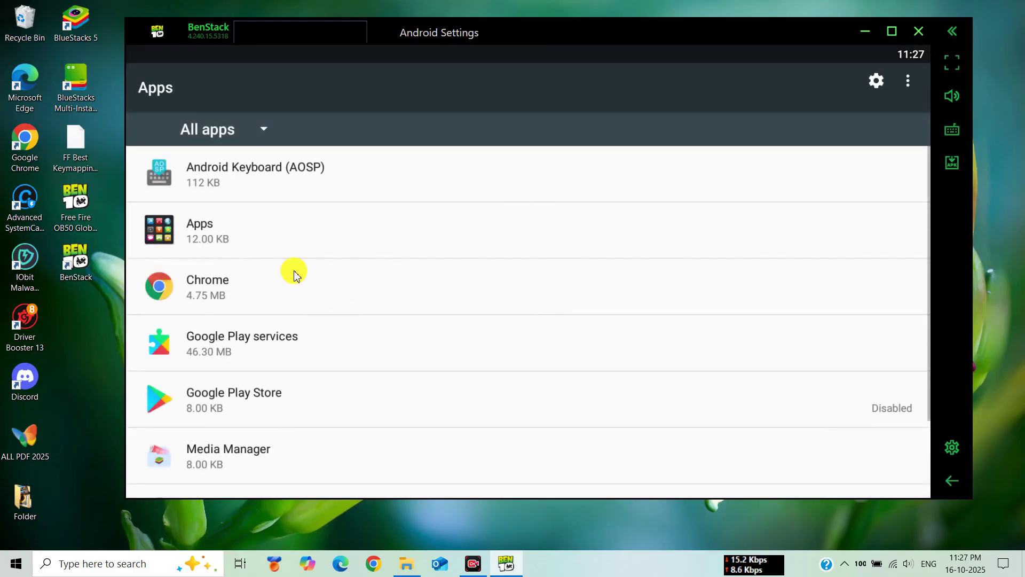
drag(374, 394, 408, 382)
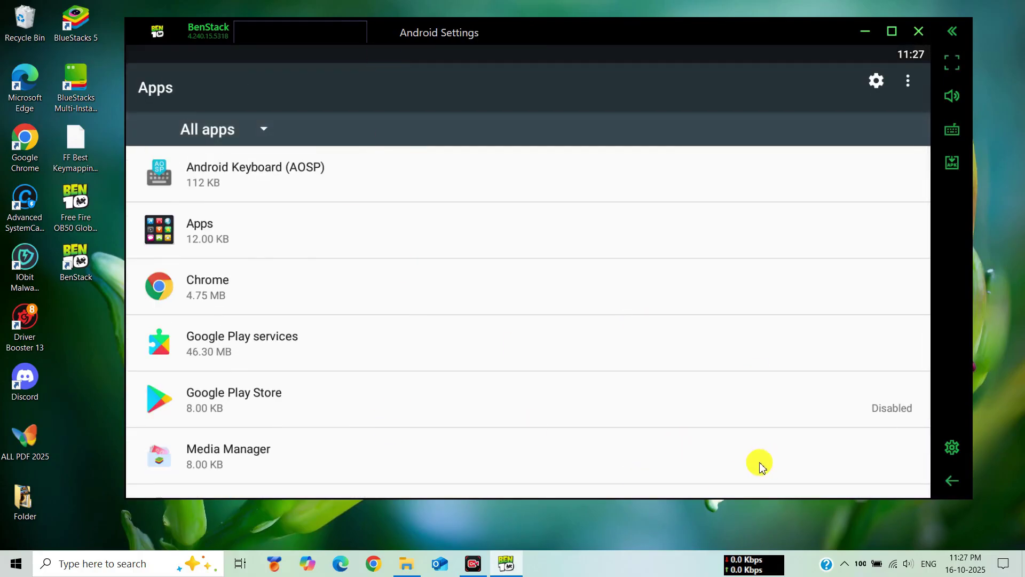
click(943, 483)
- Turn on Large mouse pointer and Mono audio in the Android accessibility settings
scroll(627, 452, down, 3)
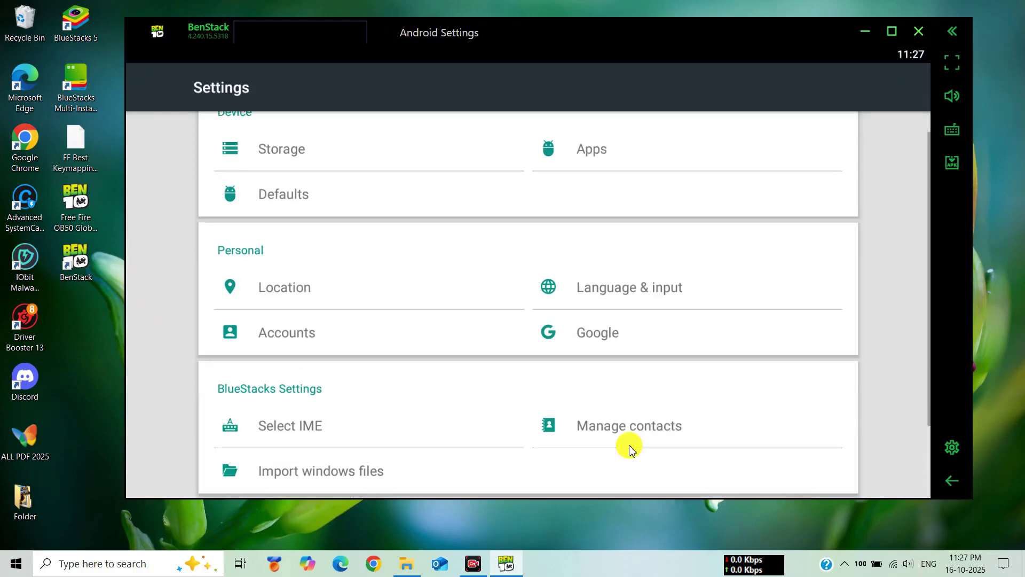
click(629, 458)
scroll(397, 323, down, 5)
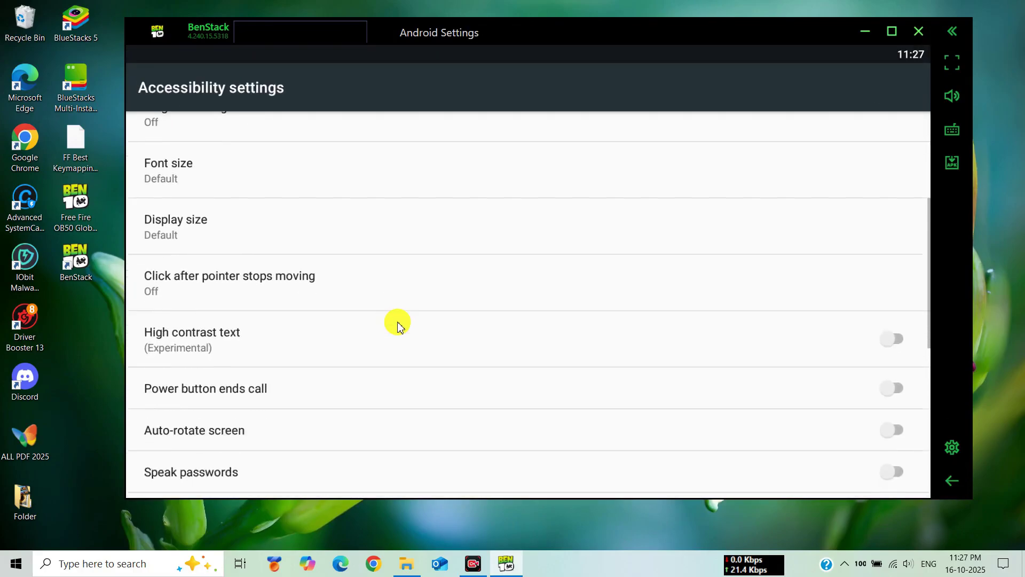
scroll(398, 323, down, 1)
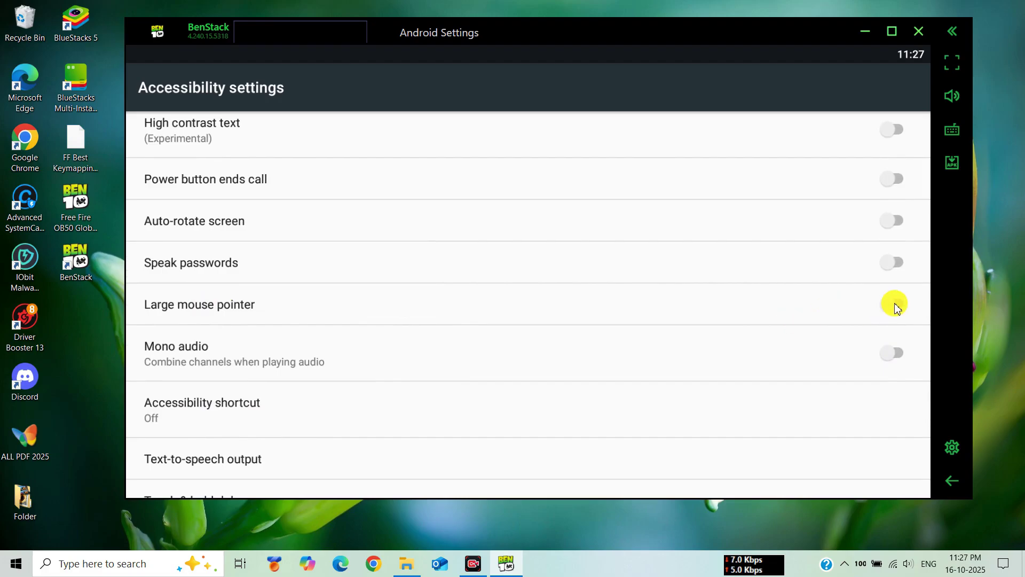
click(897, 305)
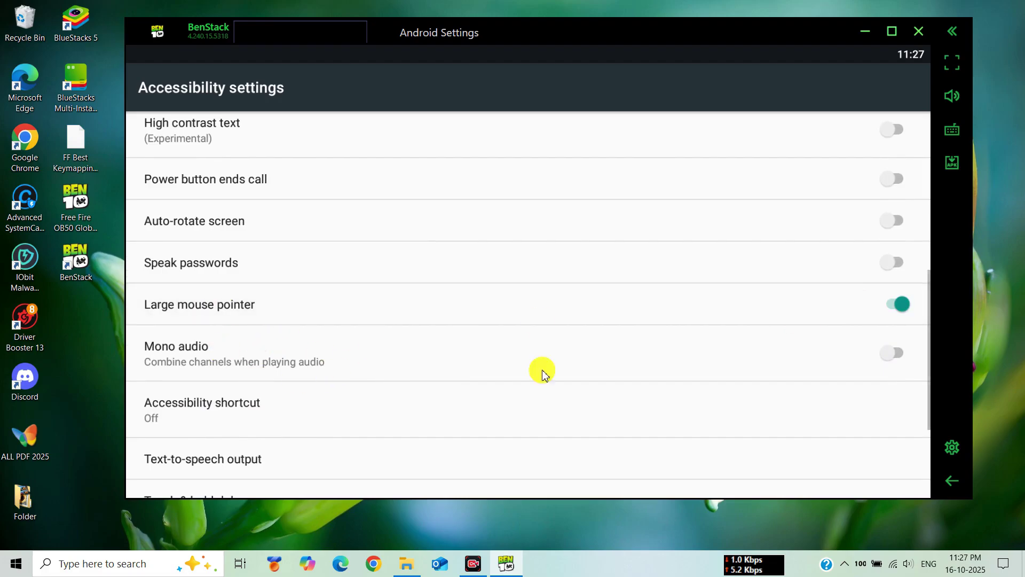
click(895, 353)
- Set the touch & hold delay to Short and close Android Settings
scroll(371, 362, down, 3)
click(229, 322)
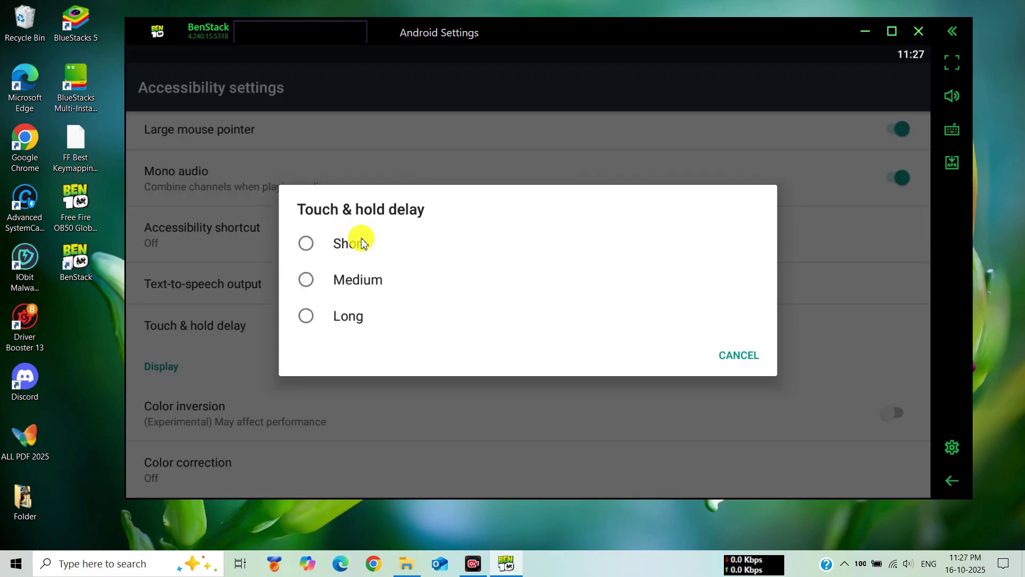
click(361, 237)
click(496, 31)
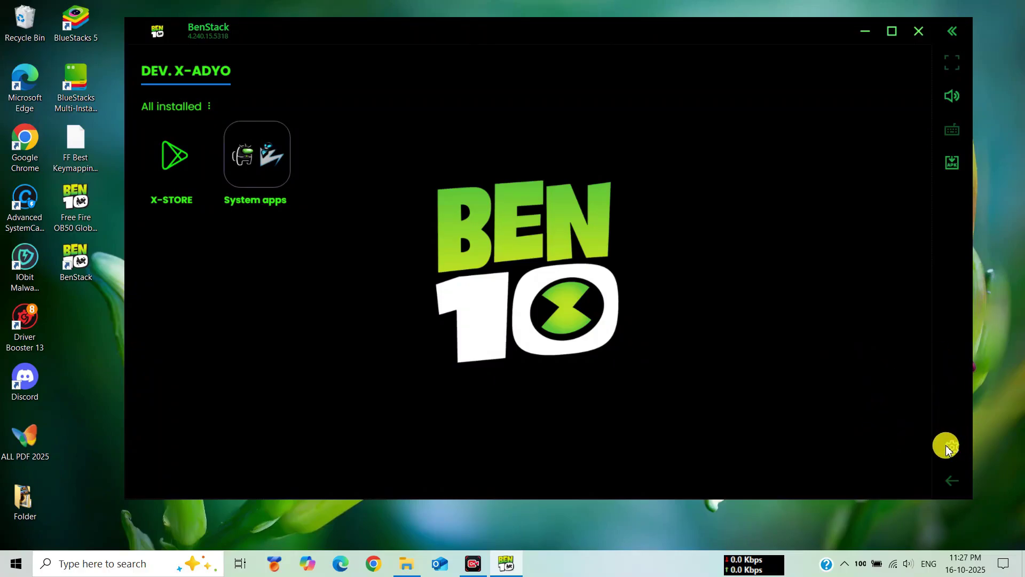
- In the emulator settings, choose the 1600 x 900 resolution in Landscape (Tablet mode) and the Performance graphics engine with the OpenGL renderer
click(948, 448)
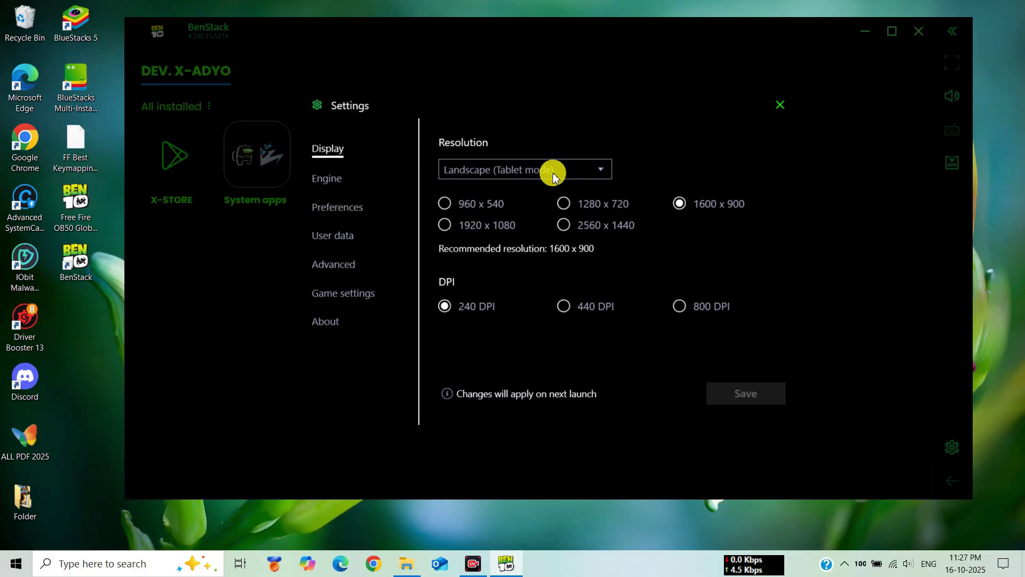
click(604, 171)
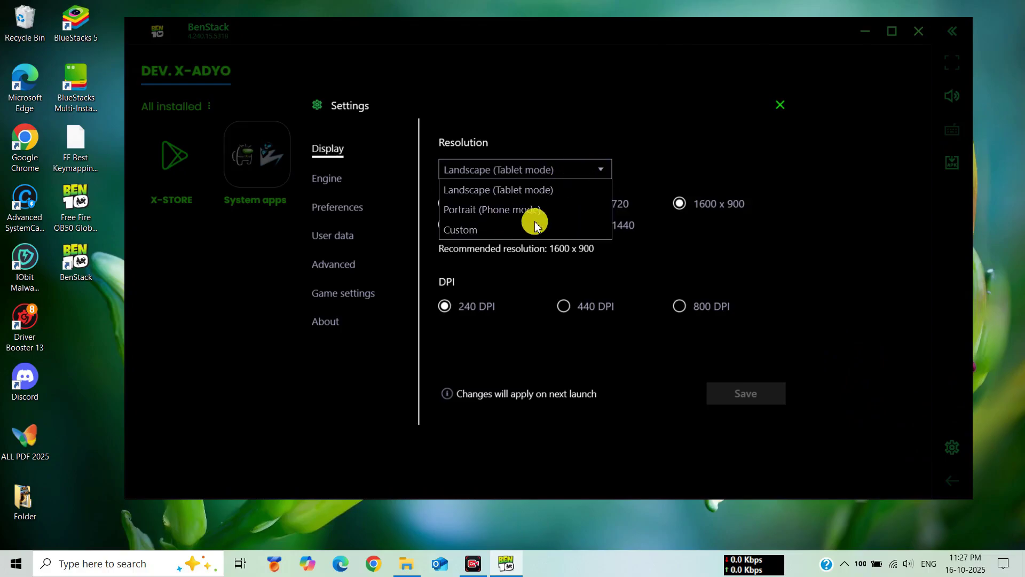
click(602, 169)
click(689, 201)
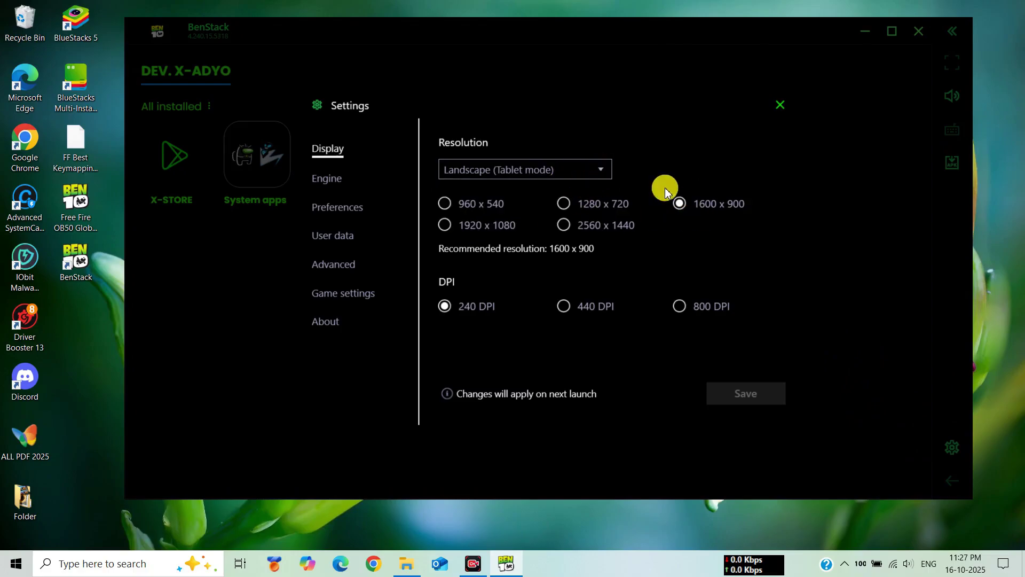
click(357, 180)
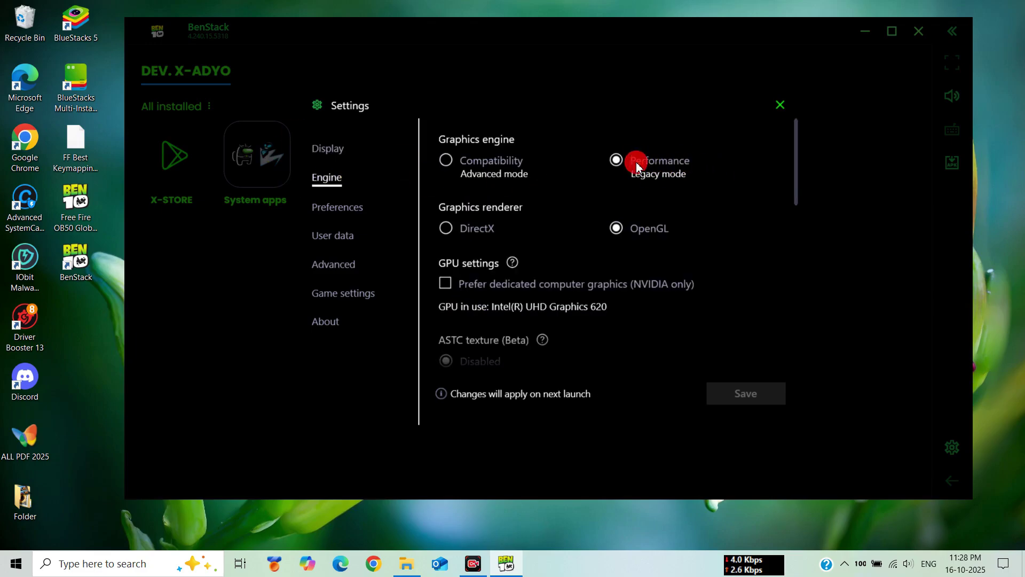
click(623, 229)
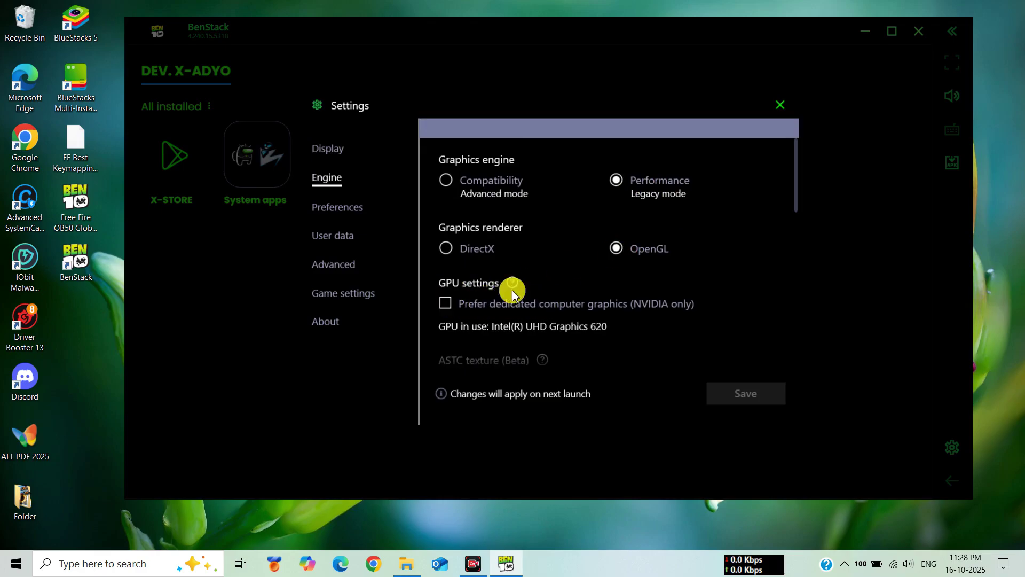
- Set the engine's CPU allocation to Medium (2 Cores) and its RAM to Medium (2 GB)
scroll(496, 301, down, 1)
scroll(495, 300, down, 7)
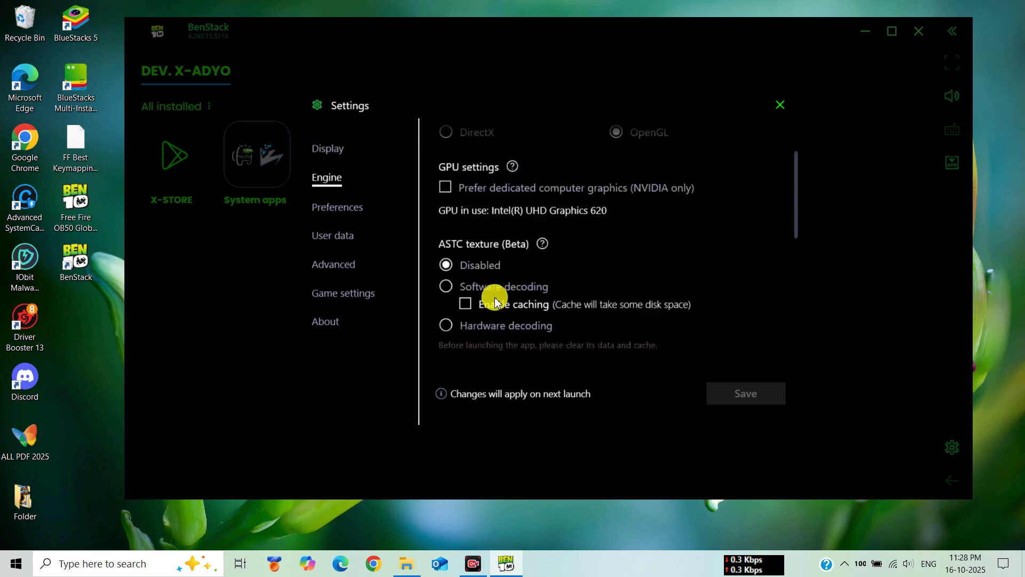
scroll(490, 252, down, 1)
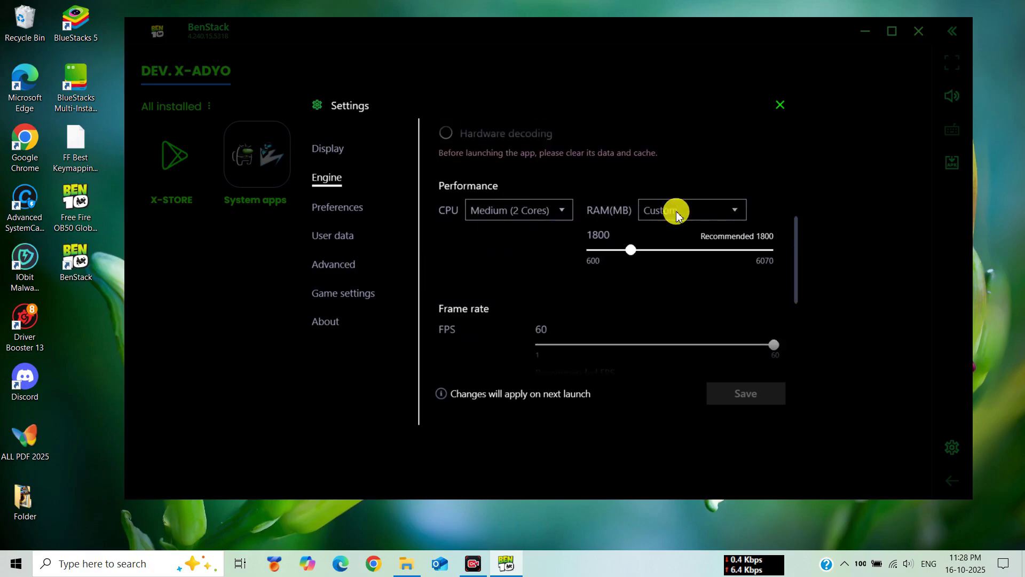
click(508, 210)
click(509, 254)
click(657, 211)
click(674, 253)
- Enable high frame rates and adjust the FPS limit within the extended range in the engine settings
scroll(677, 252, down, 3)
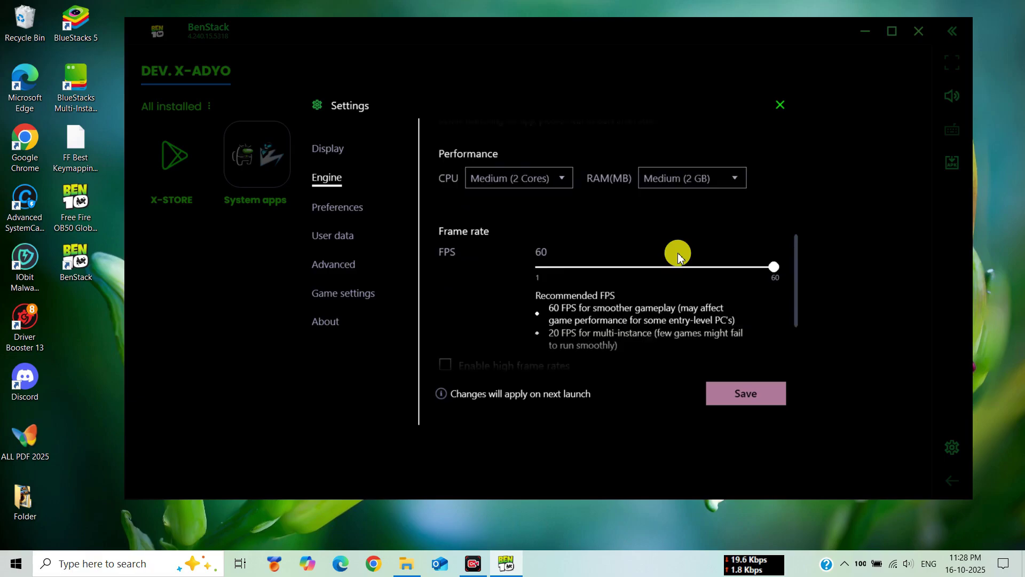
drag(557, 203, 566, 203)
scroll(581, 330, down, 2)
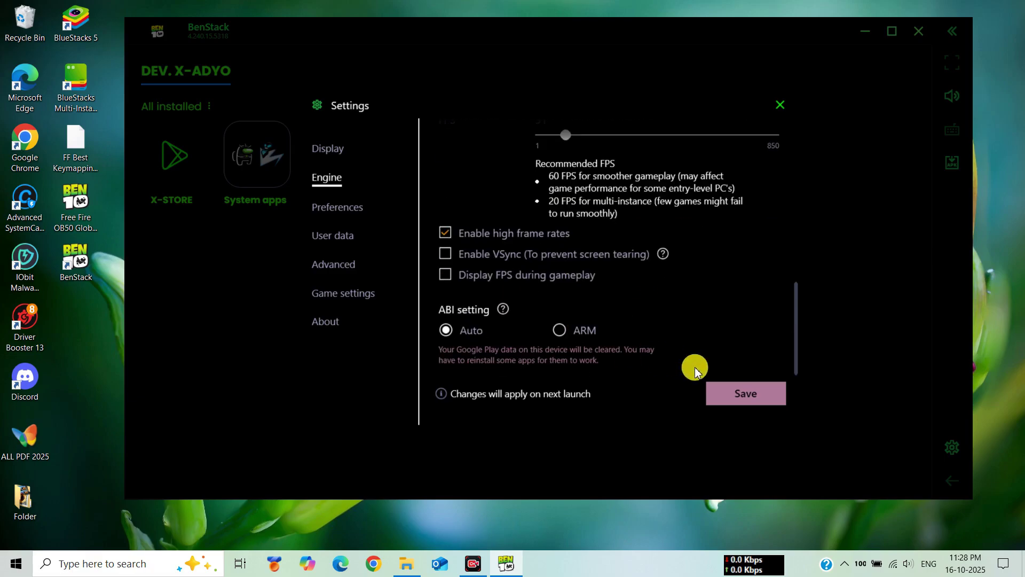
- Save the engine settings and restart the emulator, continuing despite the performance warning
click(731, 391)
click(631, 290)
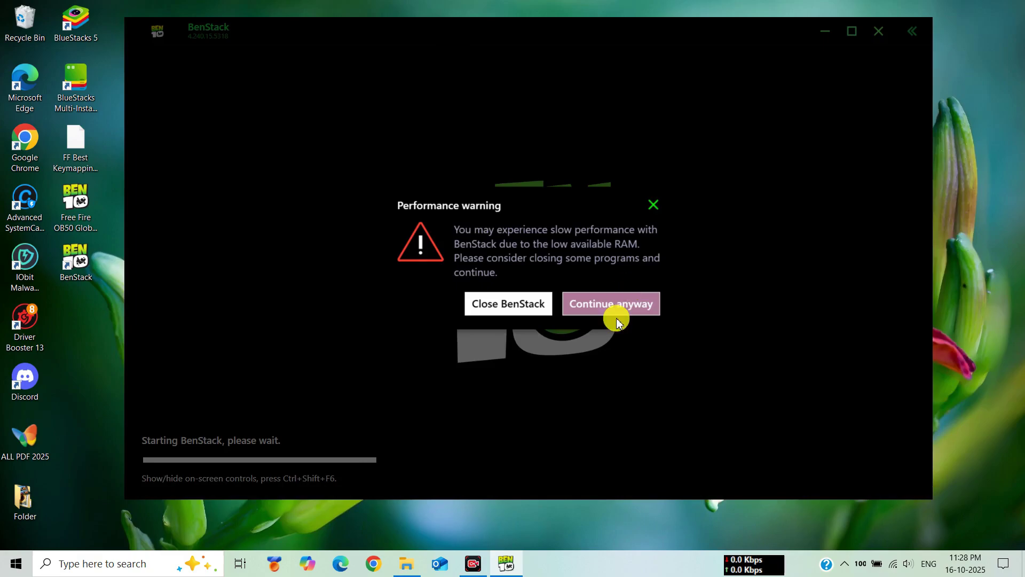
click(652, 313)
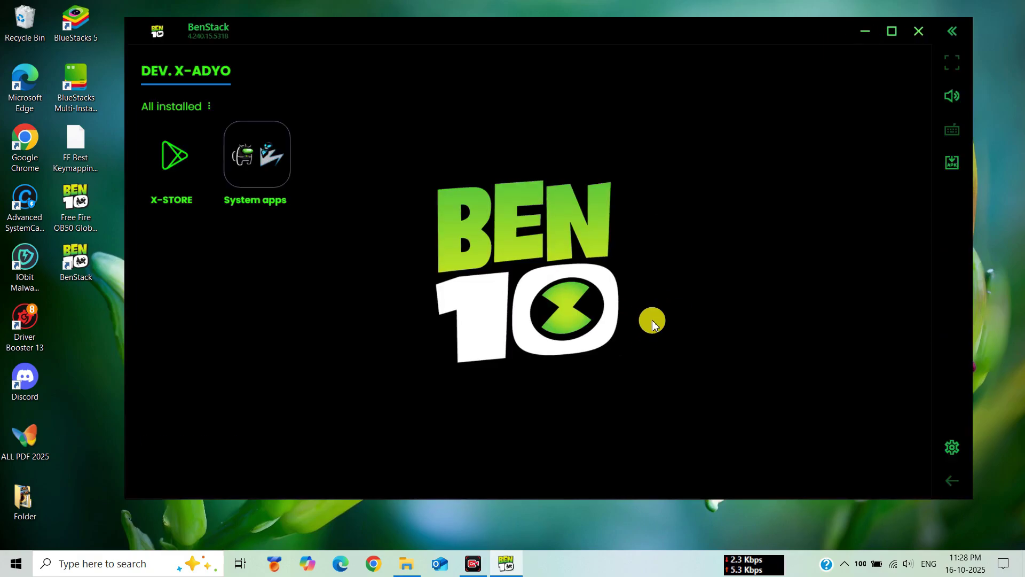
- Review the emulator's Preferences and User data settings
click(952, 447)
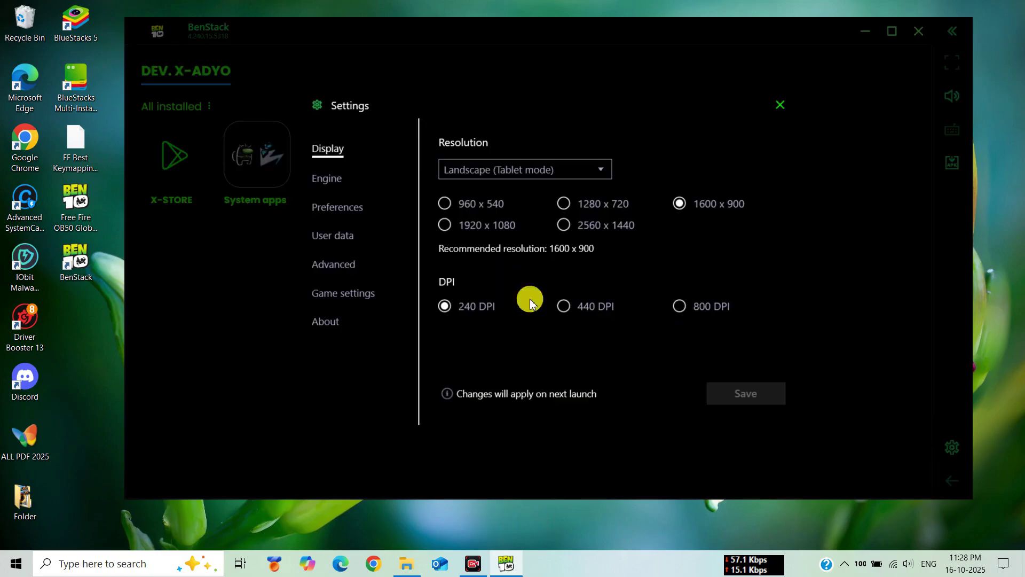
click(341, 208)
scroll(531, 206, down, 4)
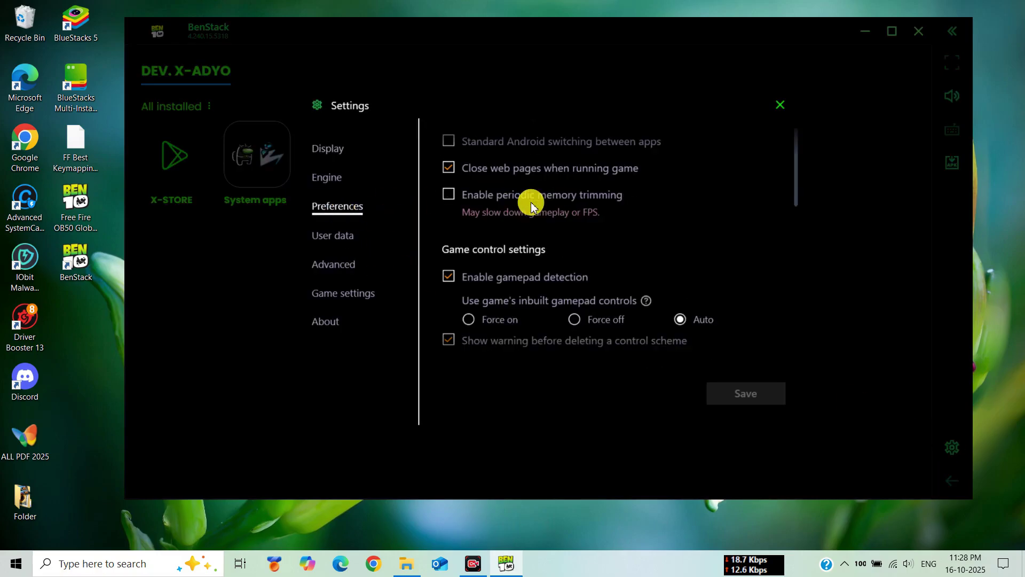
scroll(534, 270, down, 2)
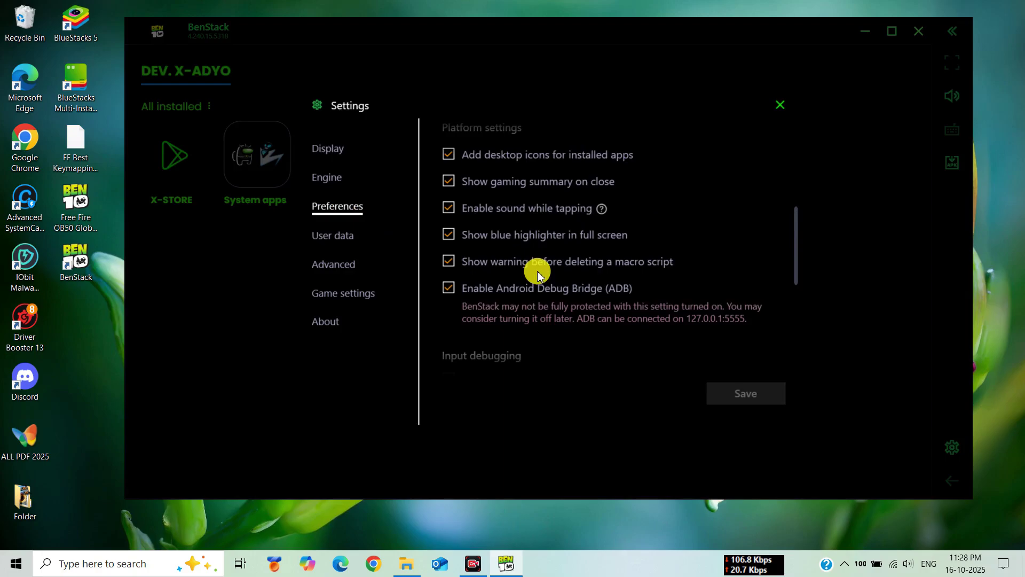
scroll(520, 245, down, 4)
scroll(521, 250, down, 2)
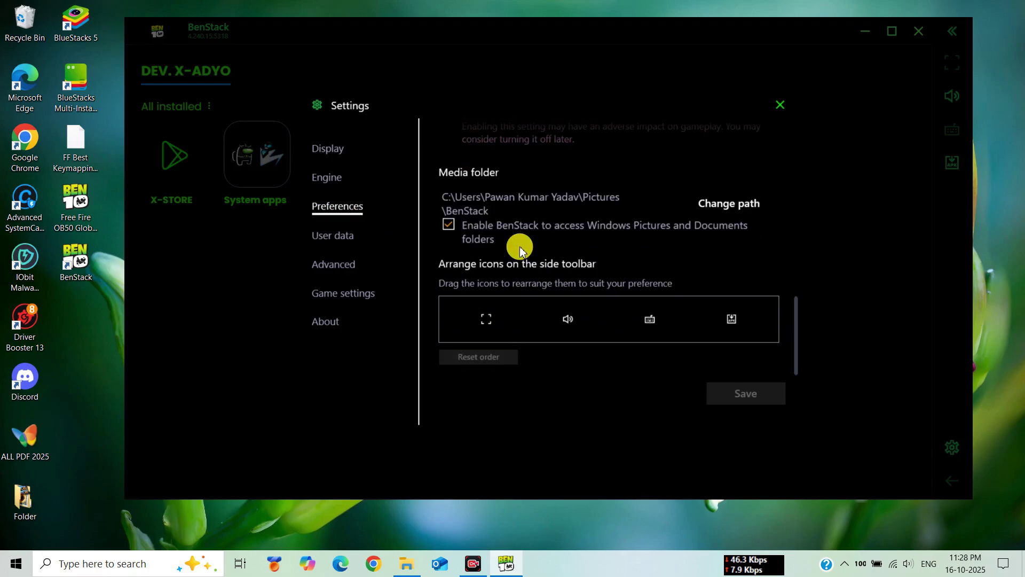
click(344, 237)
- Choose the predefined Asus ROG 2 device profile with AIRTEL as the mobile network provider, and save the advanced settings
click(365, 262)
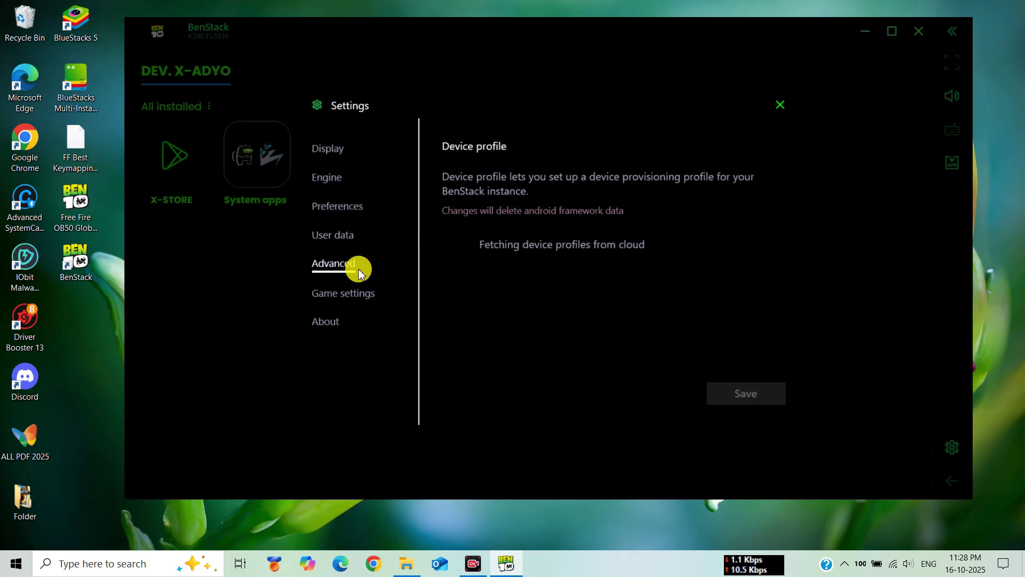
scroll(568, 272, up, 2)
click(540, 276)
scroll(632, 318, down, 1)
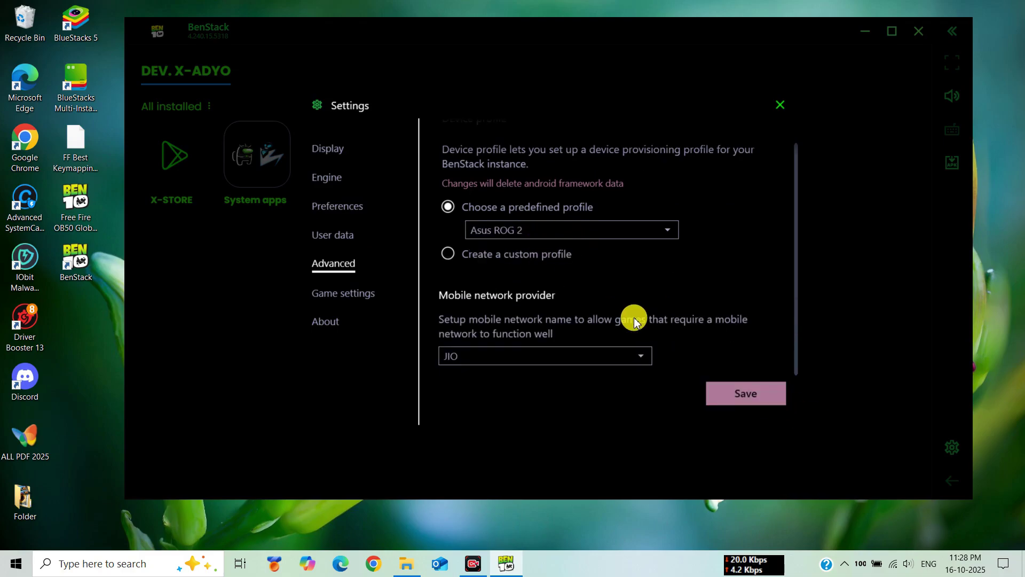
click(519, 356)
click(473, 375)
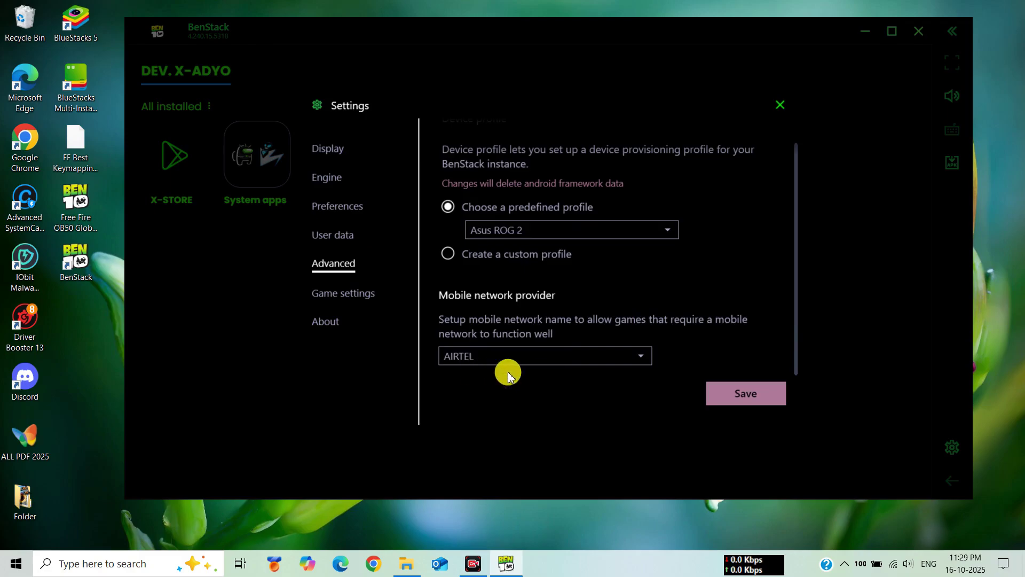
click(743, 394)
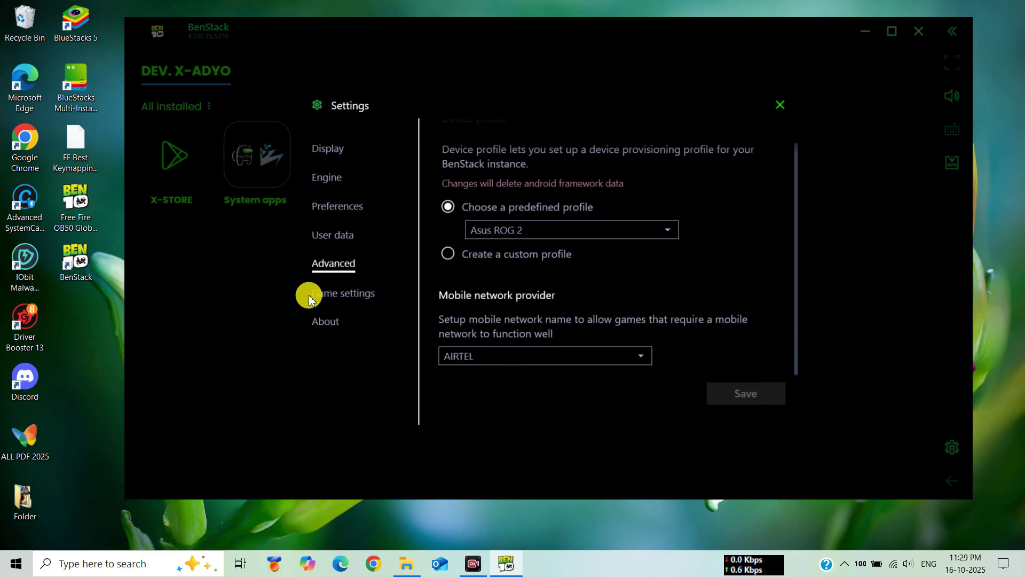
- Select the green cursor for all games and save the game settings
click(326, 293)
click(559, 159)
click(689, 161)
click(559, 160)
click(746, 393)
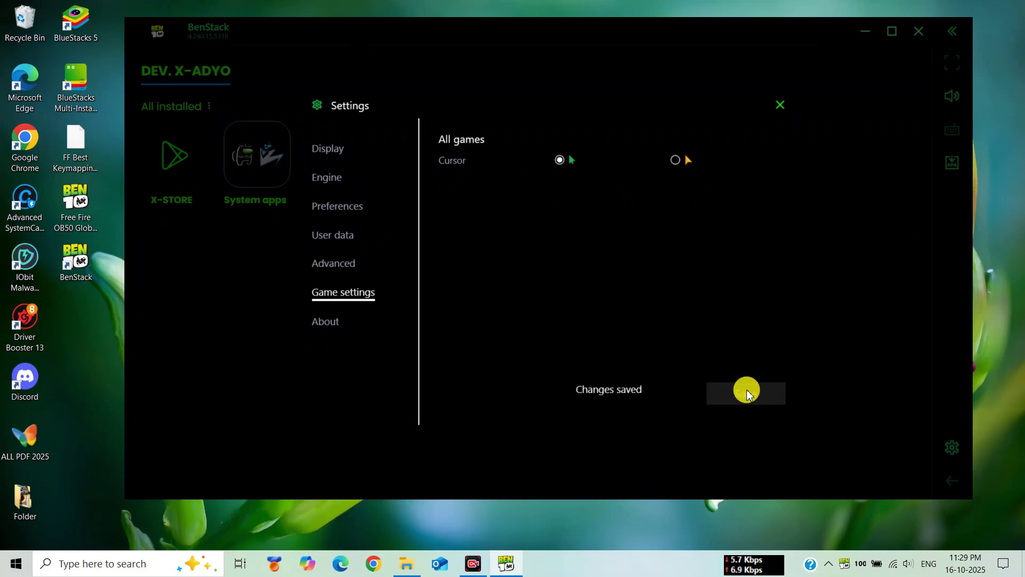
- Check the emulator's About information for updates and close the settings
click(325, 321)
click(479, 249)
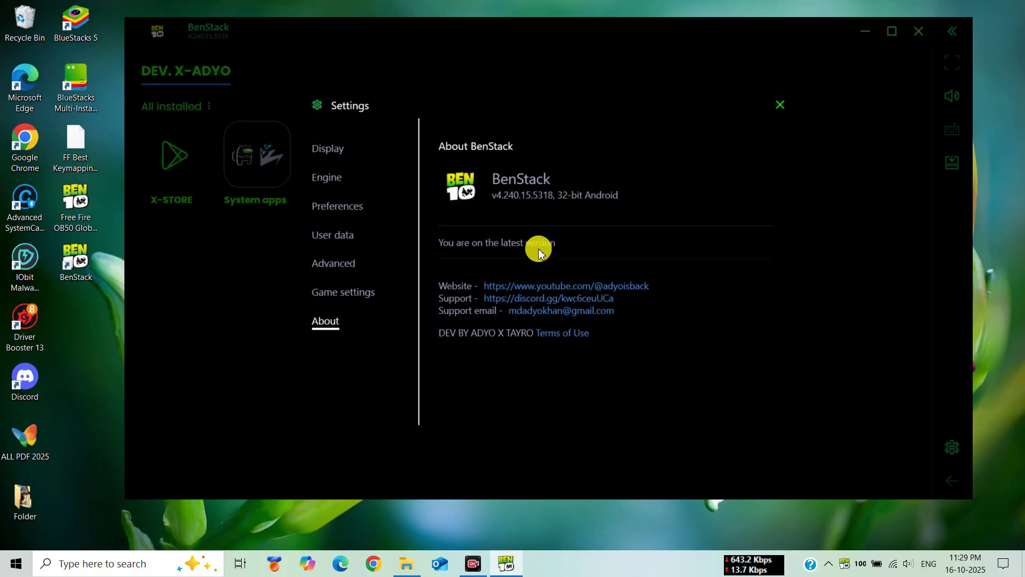
click(784, 106)
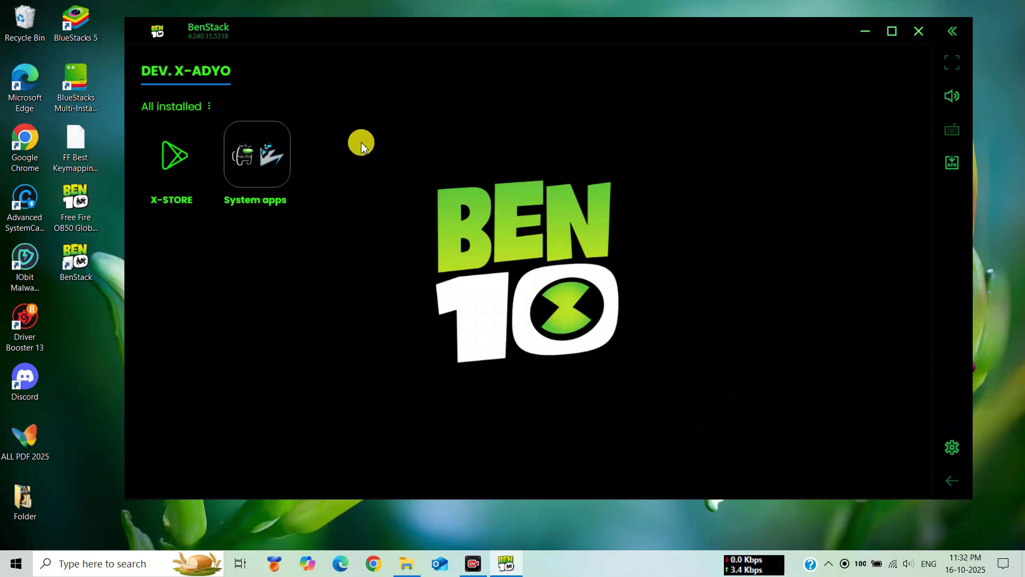
- Open the account settings in Android Settings from the system apps and start adding a Google account
click(273, 155)
click(325, 231)
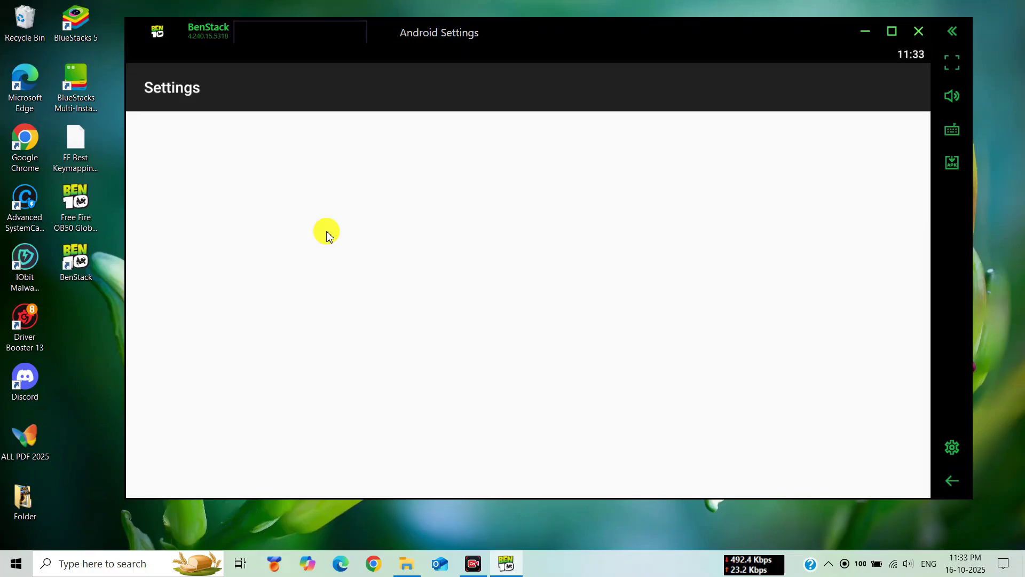
click(271, 362)
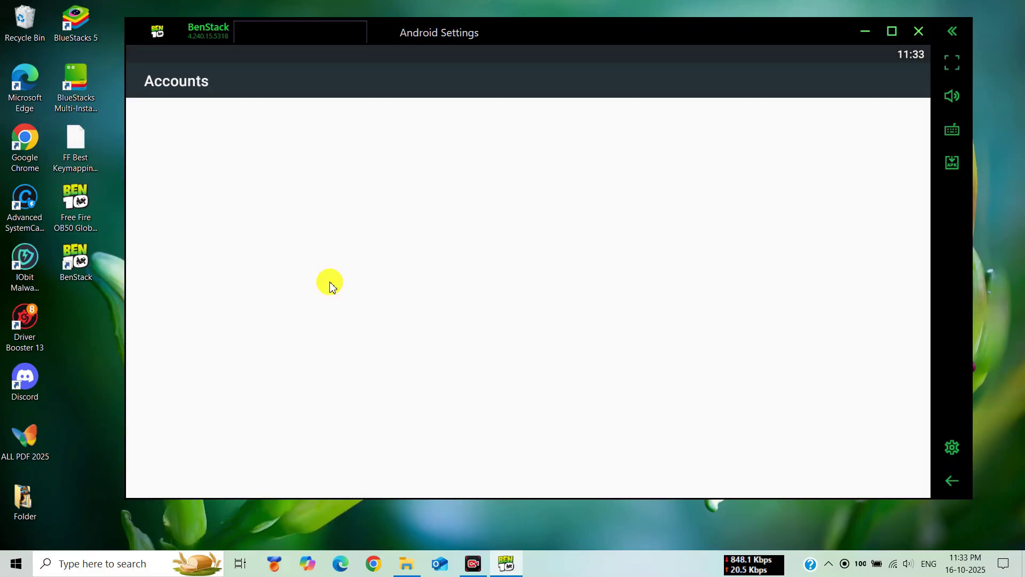
click(311, 139)
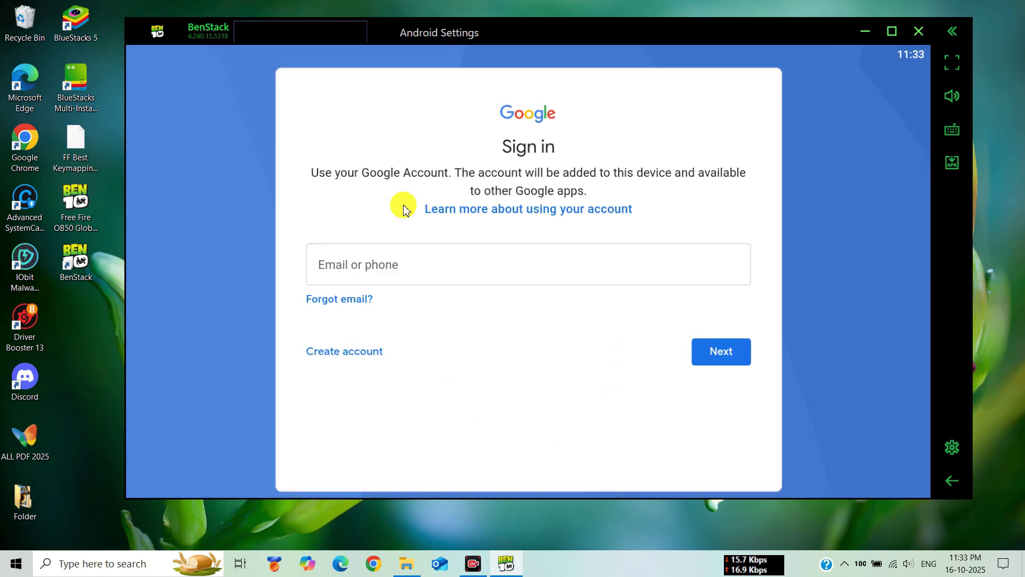
- Sign in to Google with the account's e-mail address, agree to the terms of service and complete the remaining setup screens
click(413, 265)
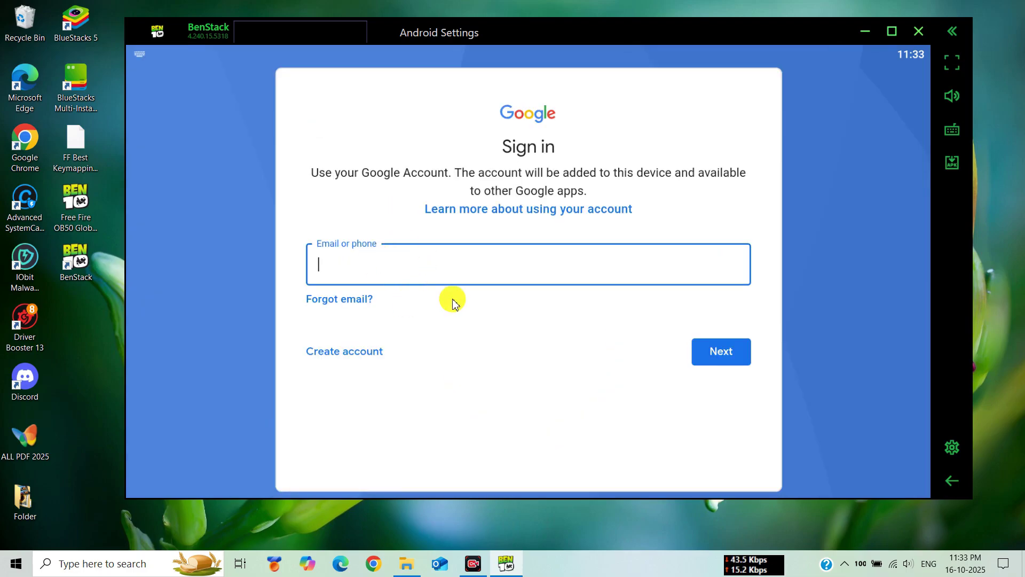
key(ctrl+v)
click(740, 354)
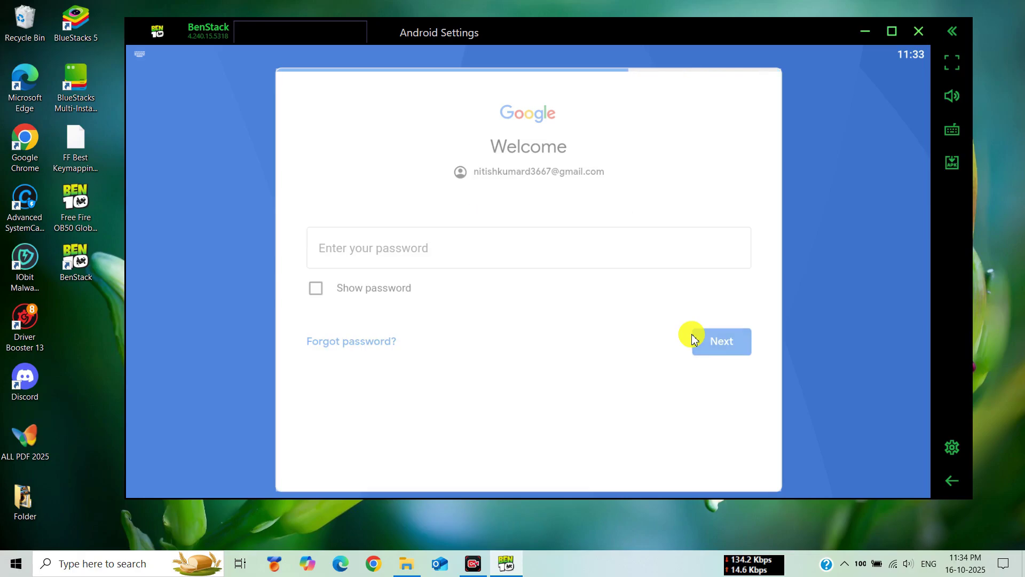
click(727, 374)
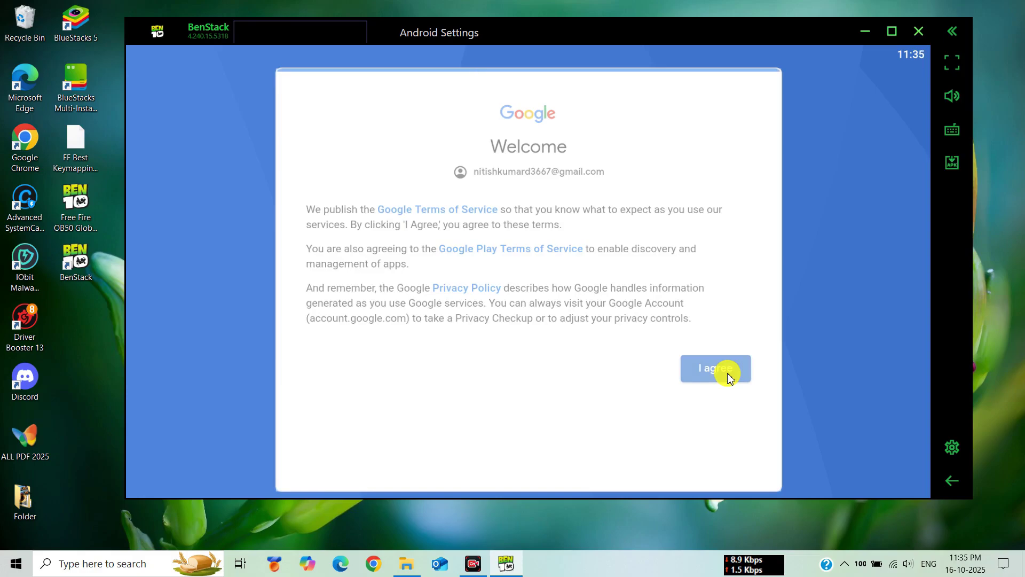
click(739, 350)
click(739, 466)
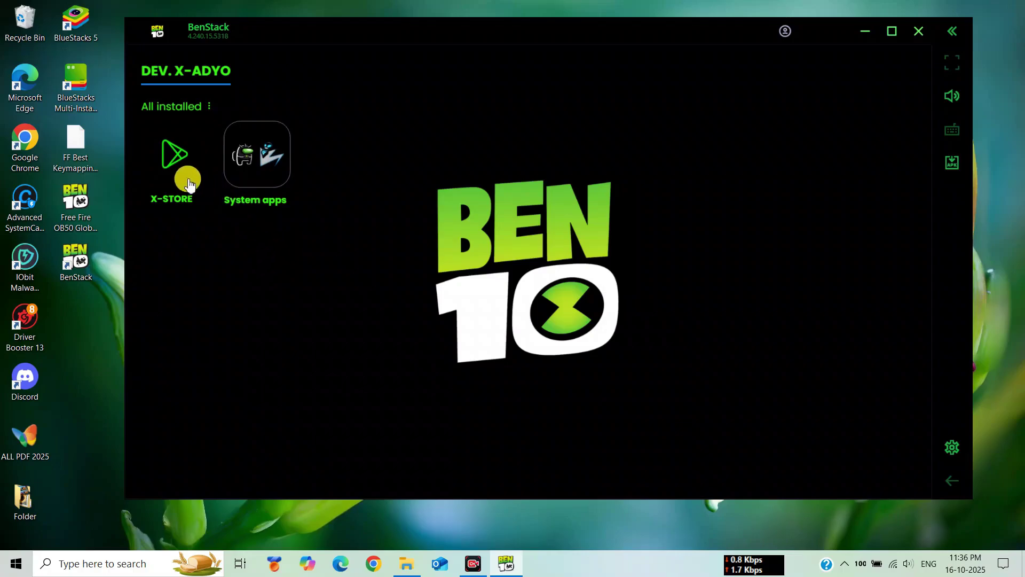
- Search X-STORE for "free fire max" and install Free Fire MAX - Diwali 2025
click(182, 179)
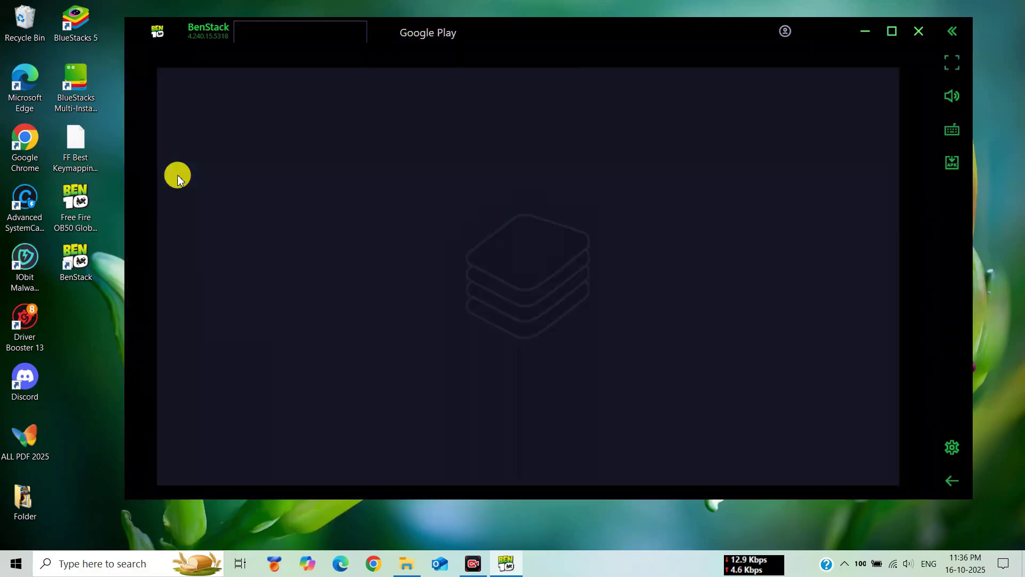
click(486, 102)
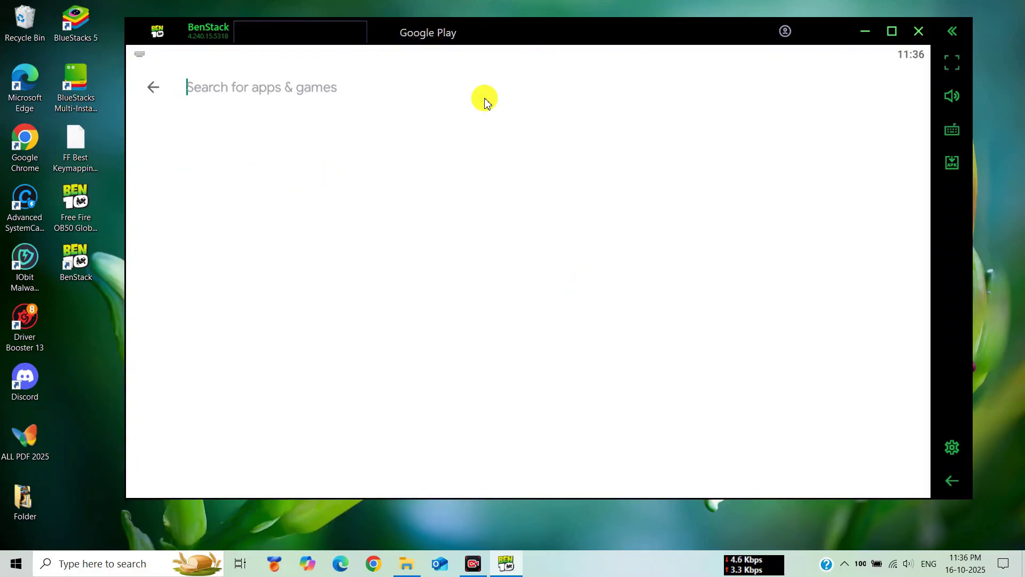
text(free fire max)
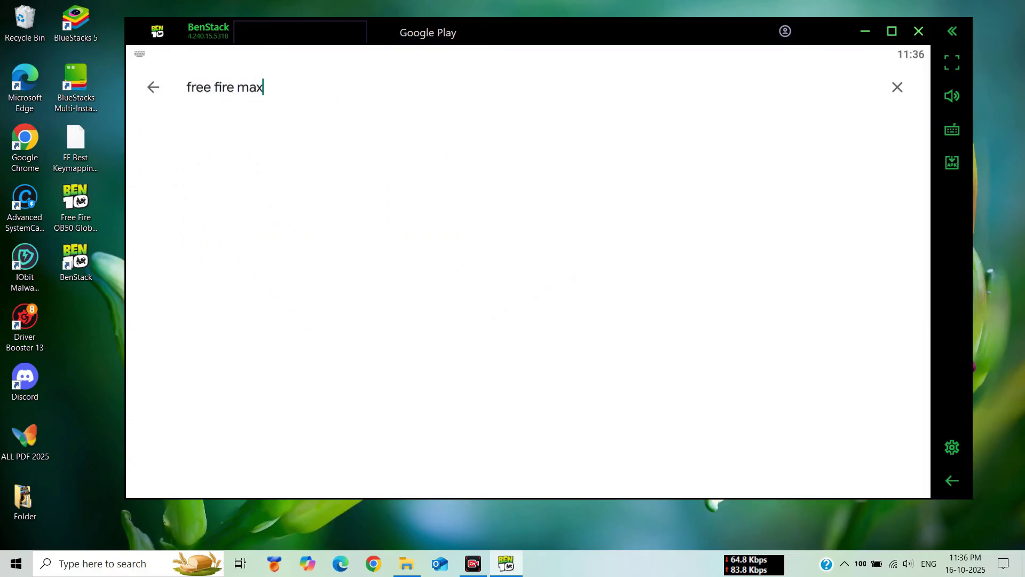
key(Return)
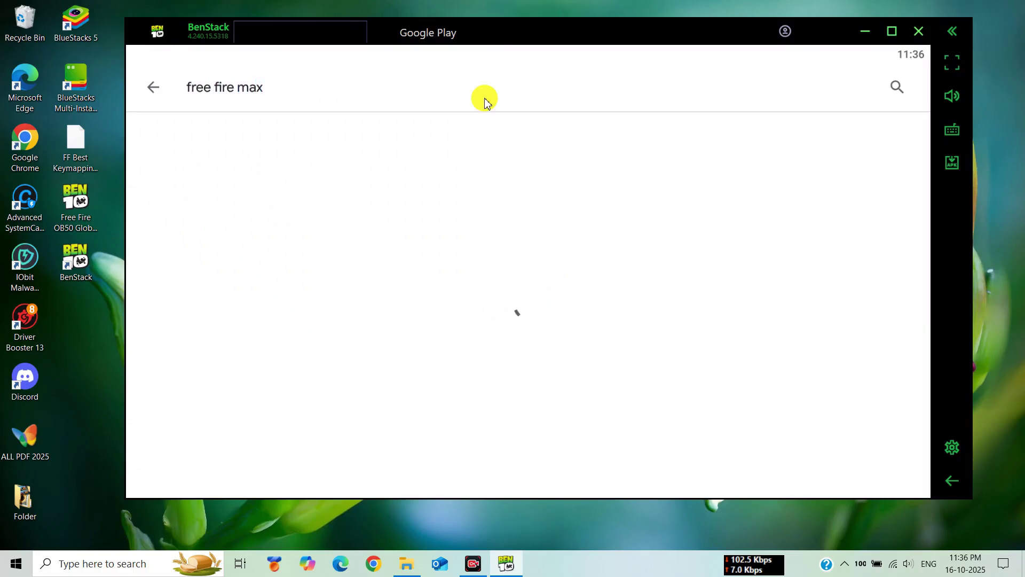
scroll(591, 335, down, 1)
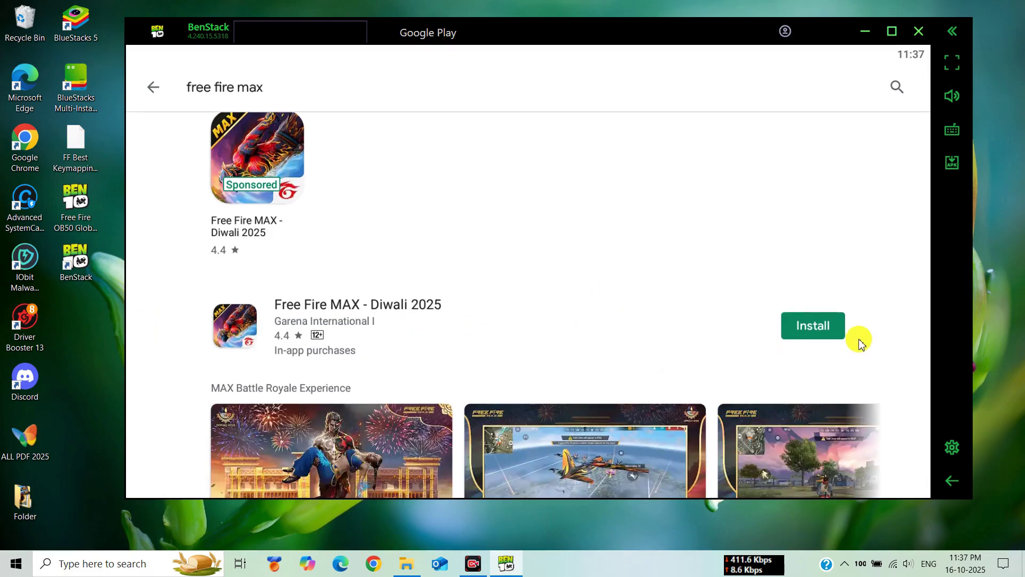
click(843, 333)
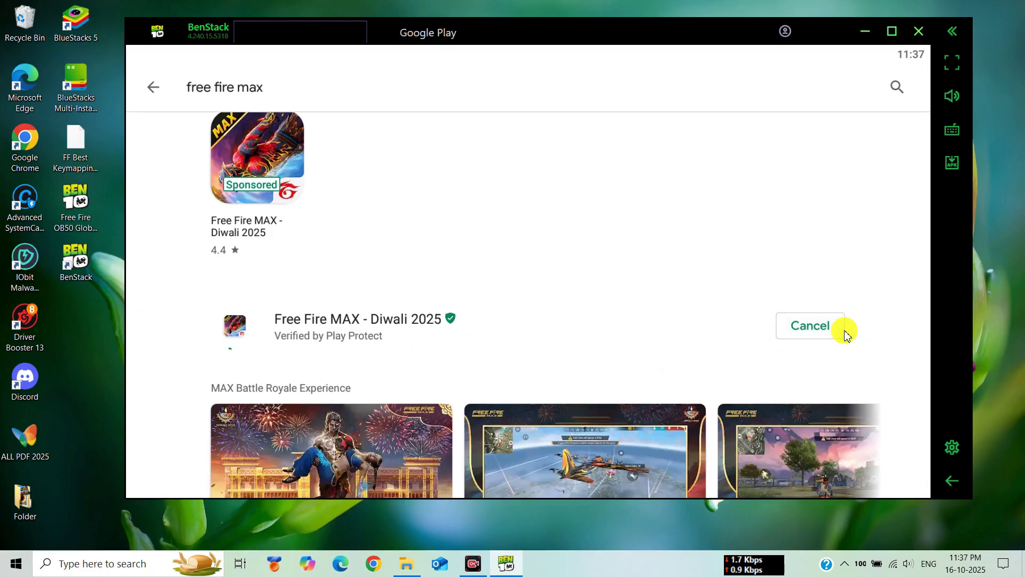
- Launch Free Fire MAX, reposition the emulator window slightly and confirm the game's data access request
click(660, 335)
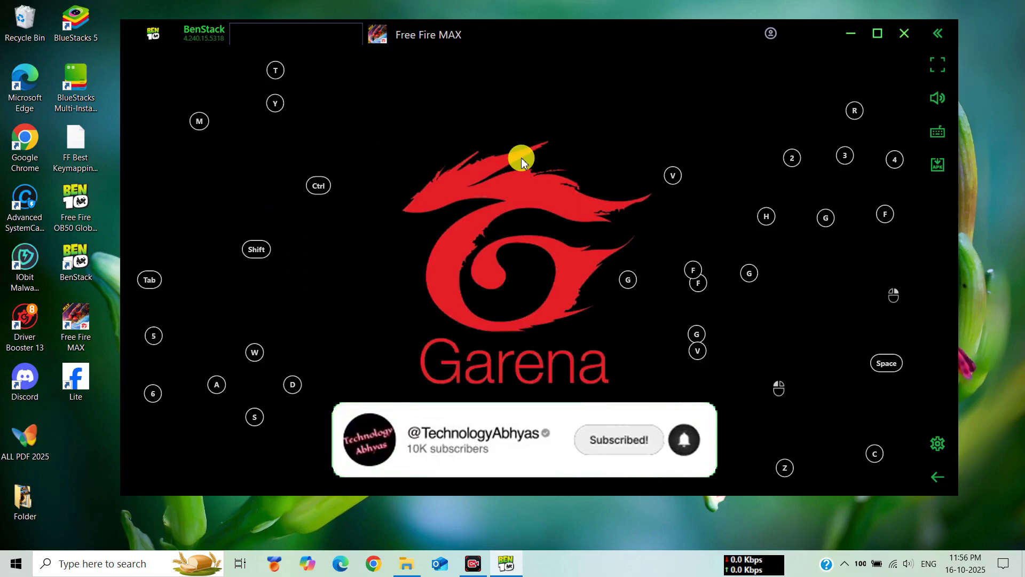
mouse_move(577, 34)
mouse_down()
mouse_move(588, 38)
mouse_move(575, 41)
mouse_up()
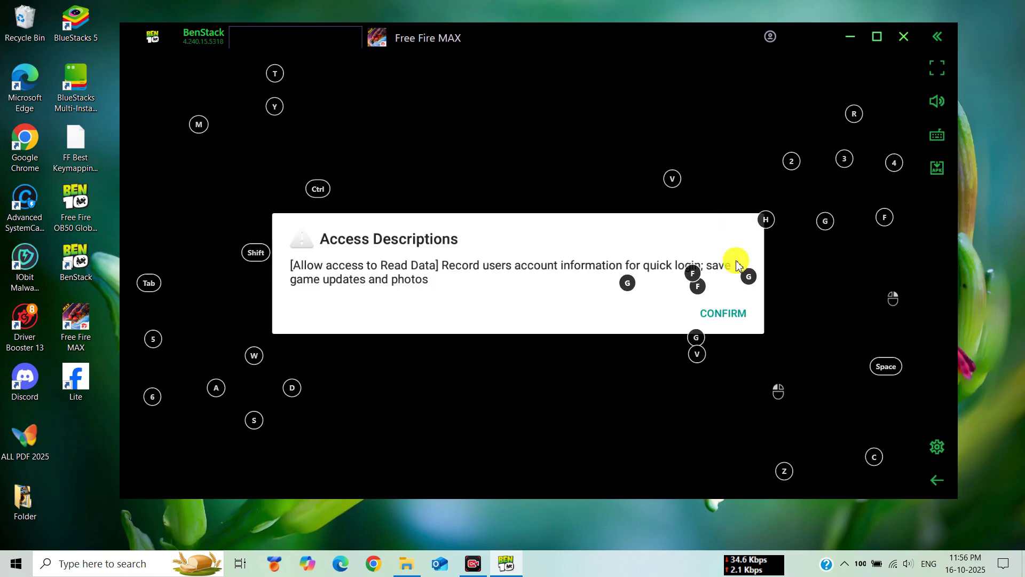
click(736, 309)
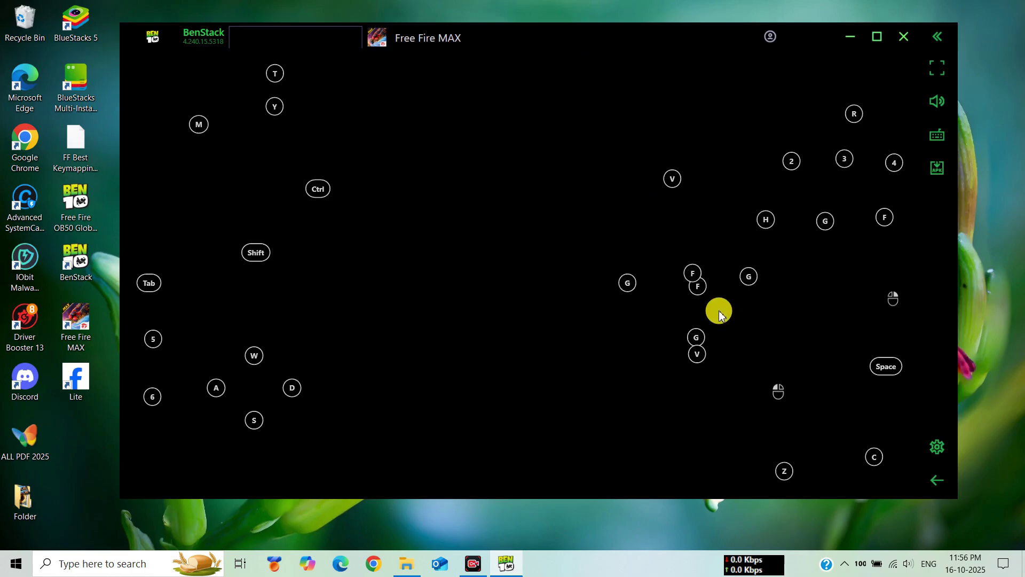
click(698, 298)
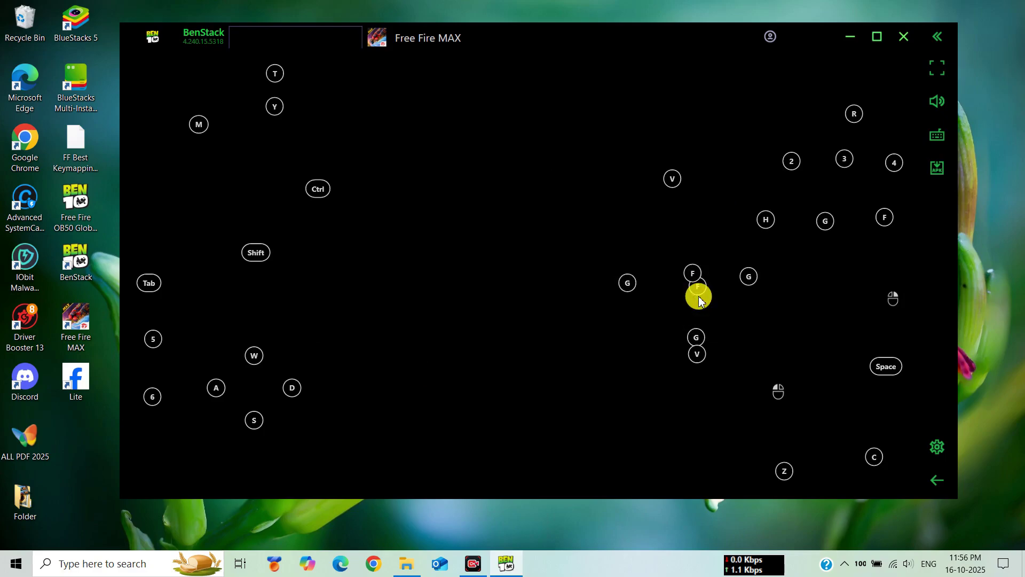